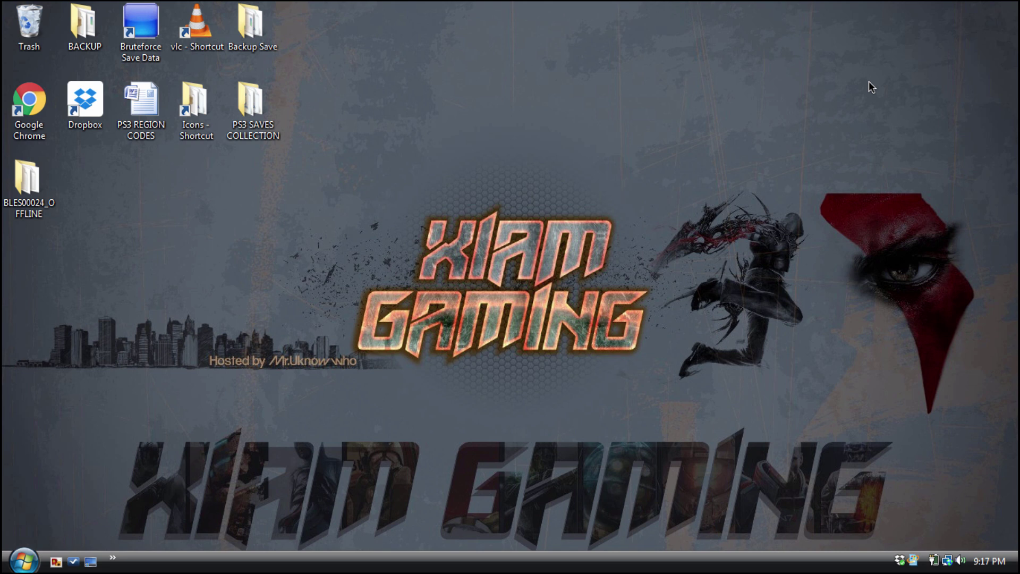
Step: Open Bruteforce Save Data, select the BLES00024_OFFLINE save of Splinter Cell Double Agent, and look over the available profiles
{"action": "double_click", "coordinate": [149, 57]}
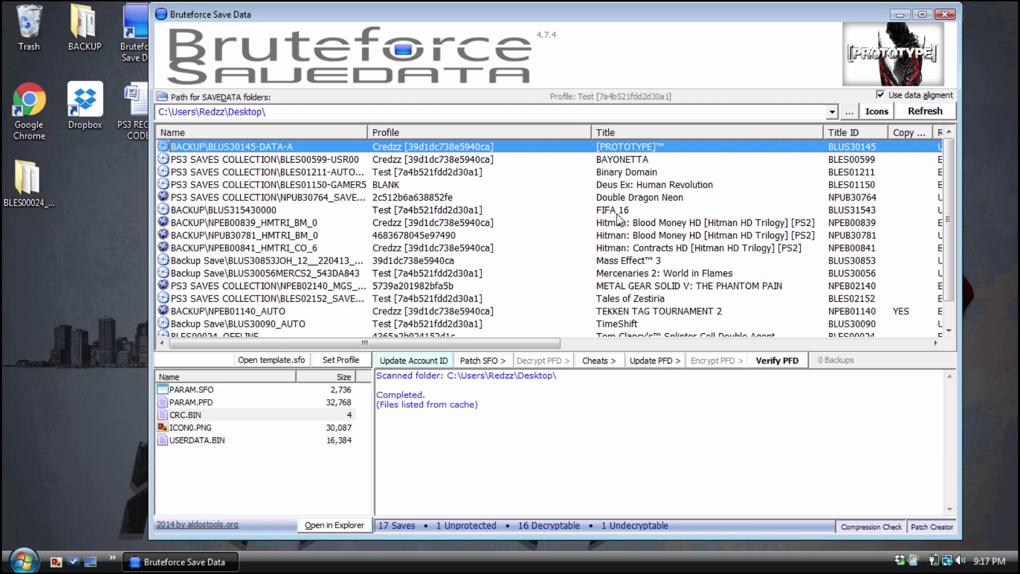
{"action": "scroll", "coordinate": [637, 212], "scroll_direction": "down", "scroll_amount": 1}
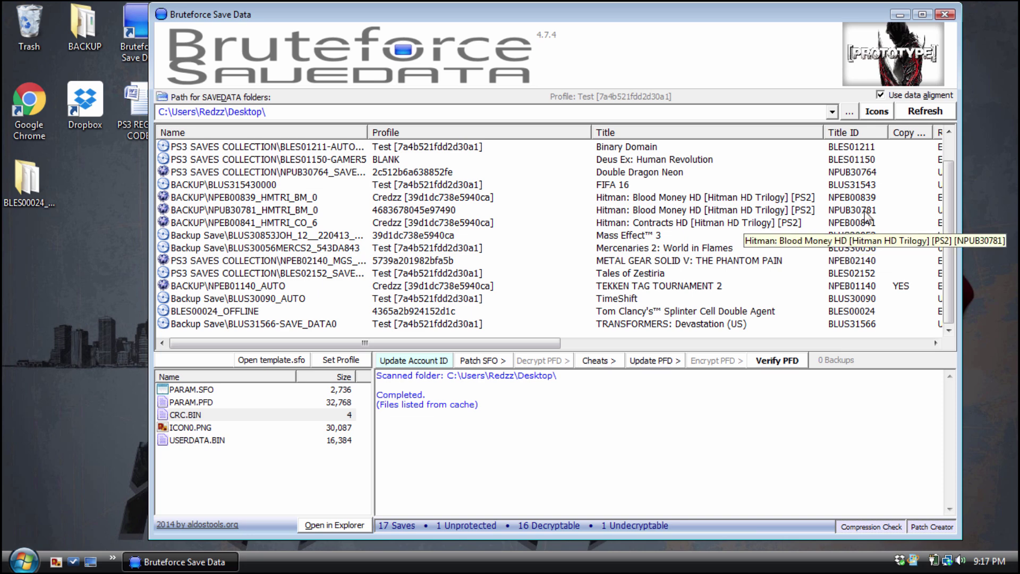
{"action": "left_click", "coordinate": [416, 312]}
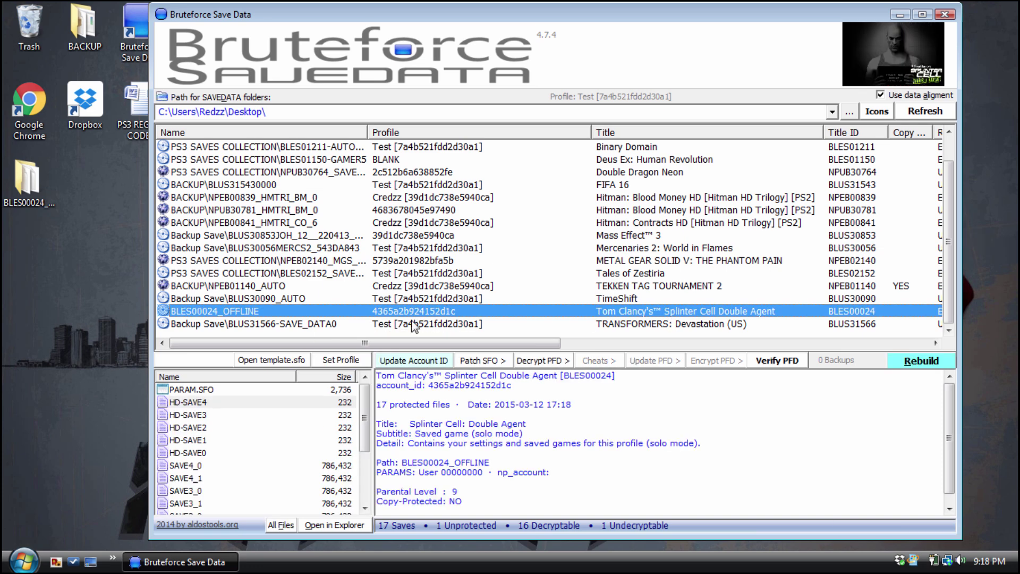
{"action": "left_click", "coordinate": [321, 362]}
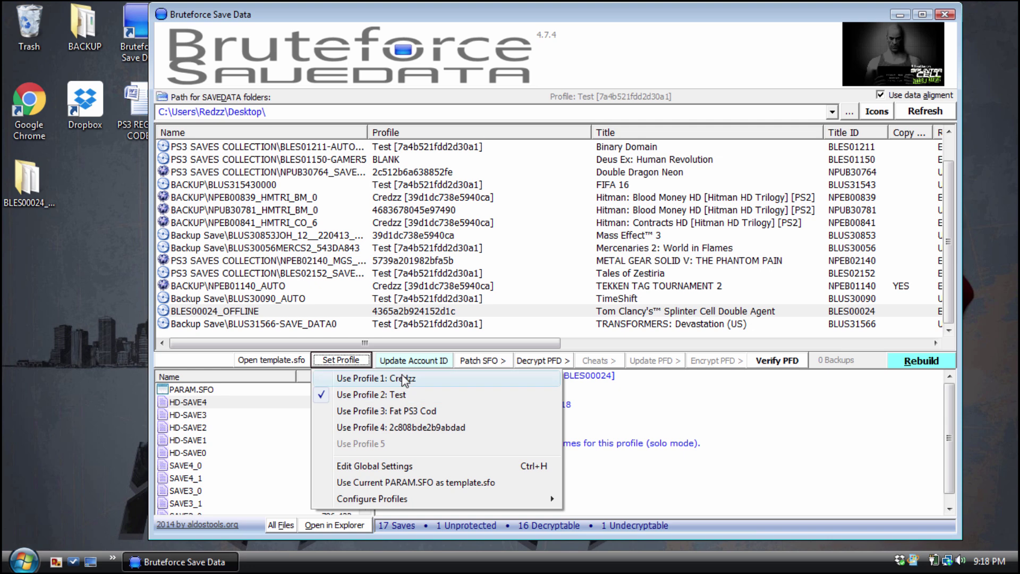
{"action": "left_click", "coordinate": [431, 314]}
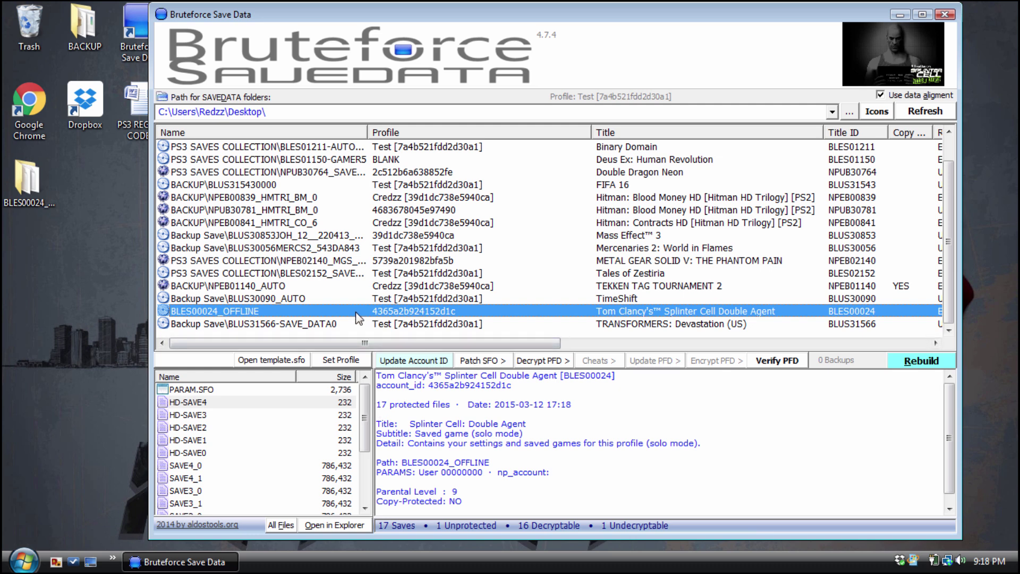
Step: Verify the Splinter Cell save's PFD, and rebuild the save with its PARAM.SFO updated to the Test profile
{"action": "left_click", "coordinate": [781, 362]}
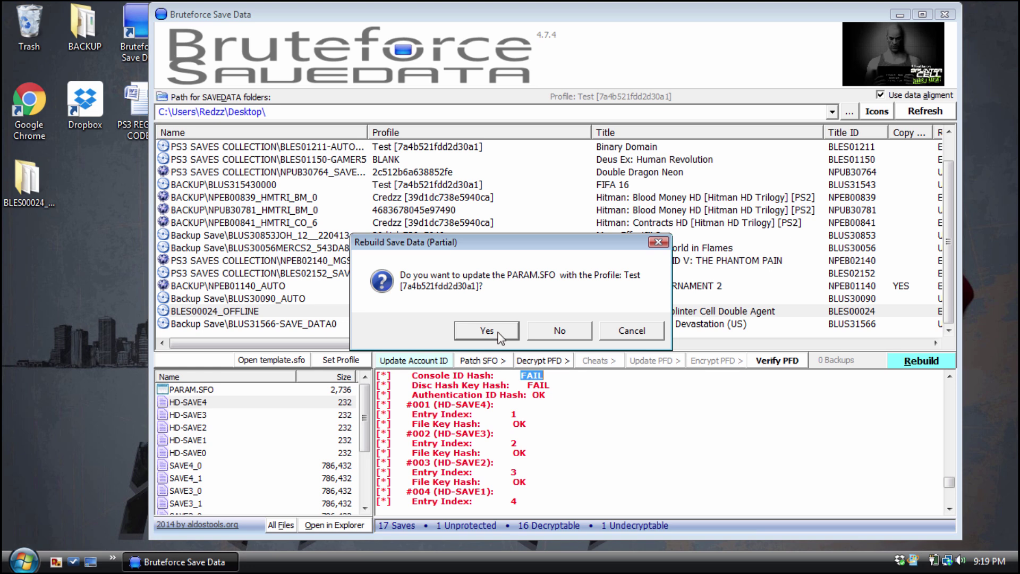
{"action": "left_click", "coordinate": [500, 335]}
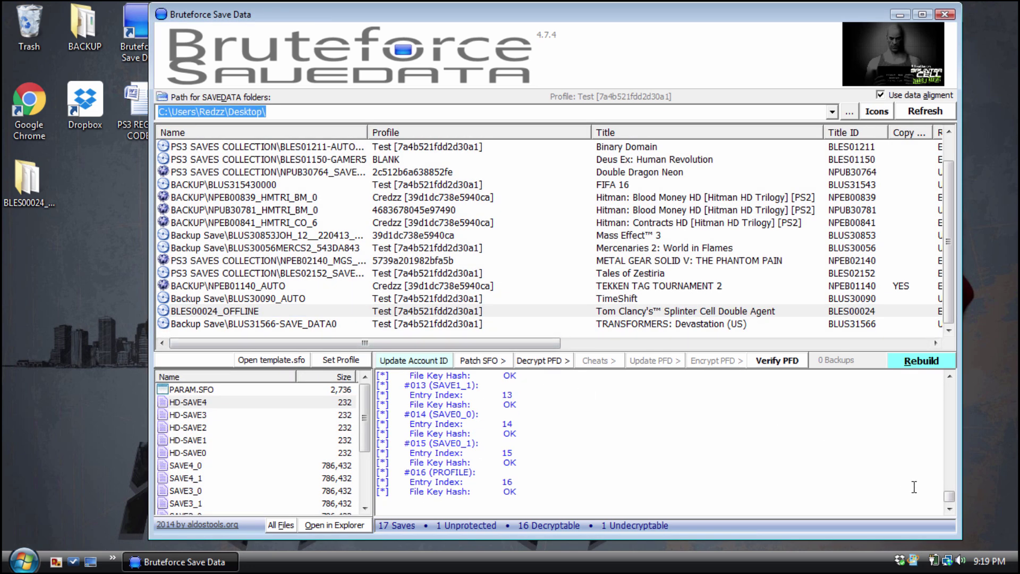
{"action": "left_click_drag", "start_coordinate": [950, 496], "coordinate": [949, 383]}
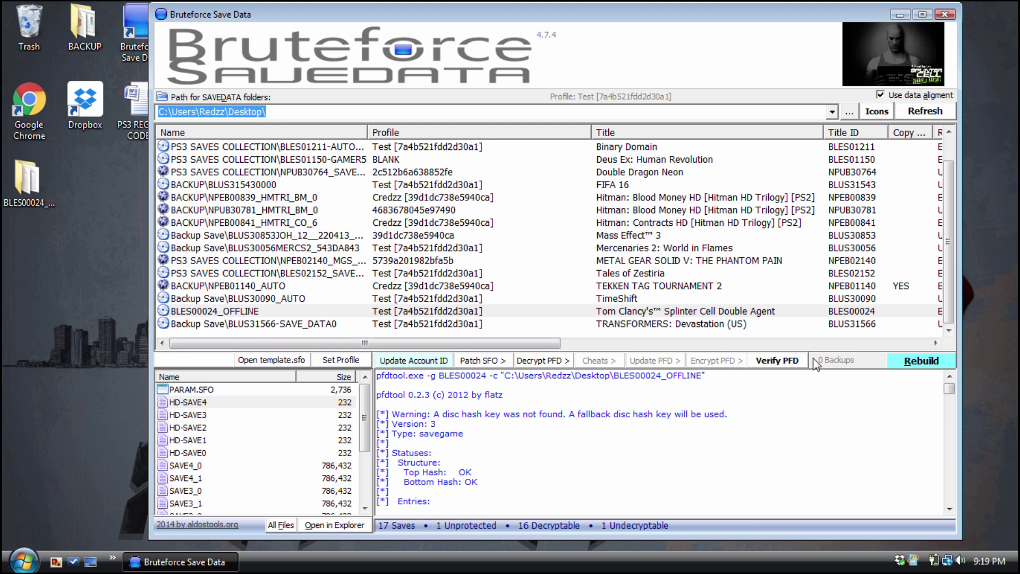
Step: Maximize the window and verify the PFD of the rebuilt Splinter Cell Double Agent save
{"action": "left_click", "coordinate": [623, 313]}
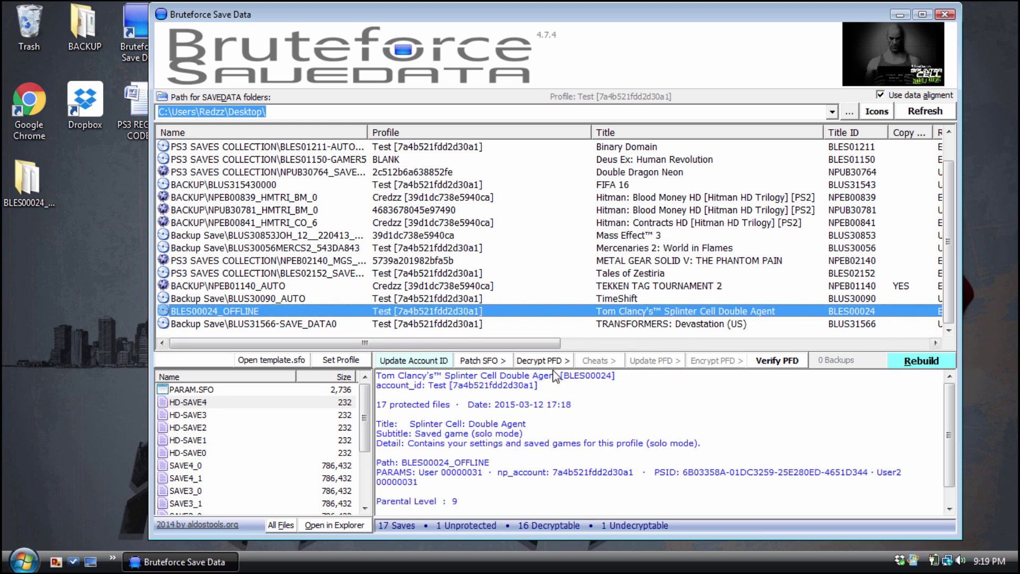
{"action": "left_click", "coordinate": [921, 14]}
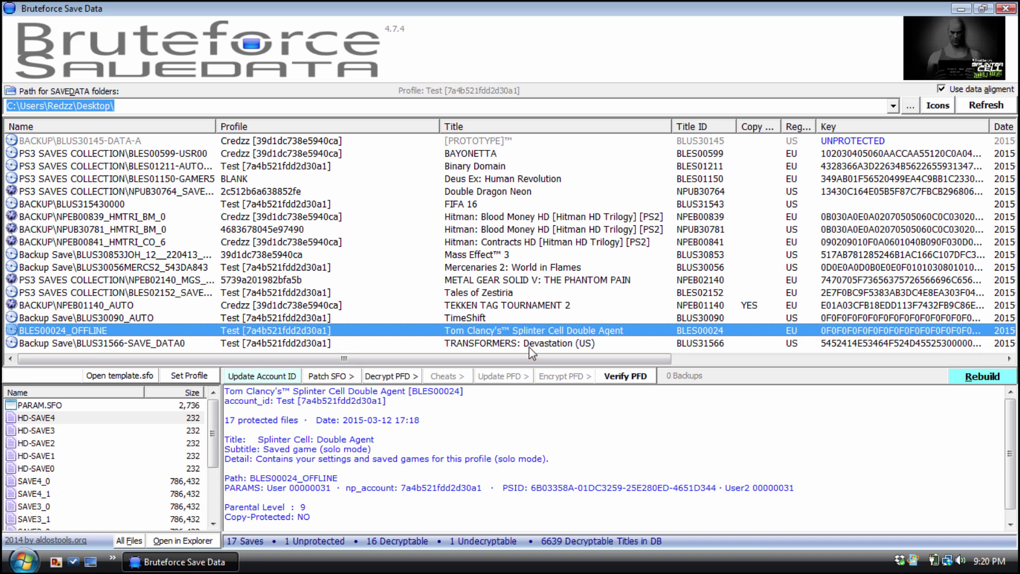
{"action": "left_click", "coordinate": [627, 376]}
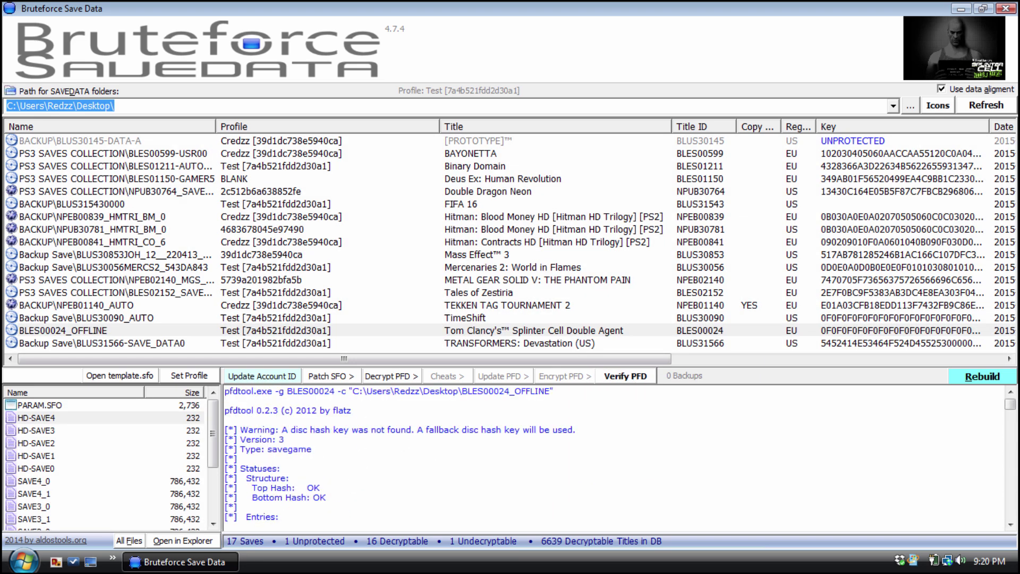
Step: Minimize Bruteforce Save Data and open the BLES00024_OFFLINE folder on the desktop
{"action": "left_click", "coordinate": [962, 8]}
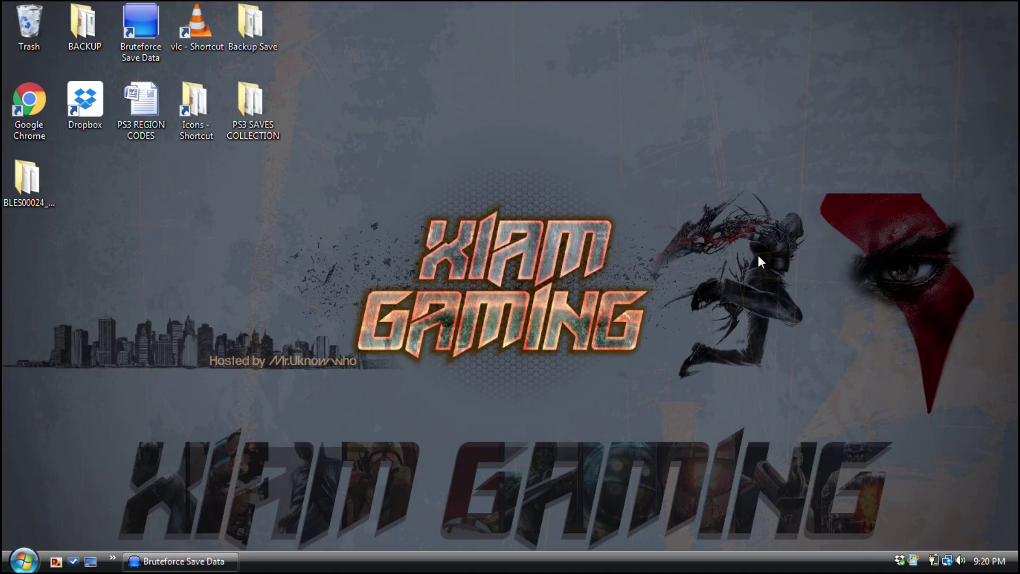
{"action": "left_click", "coordinate": [45, 191]}
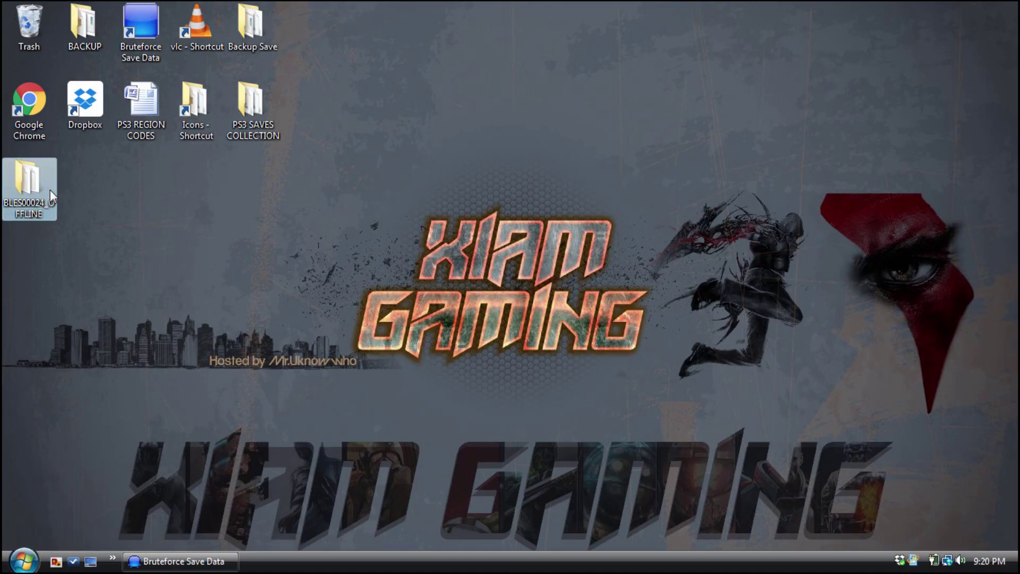
{"action": "double_click", "coordinate": [50, 190]}
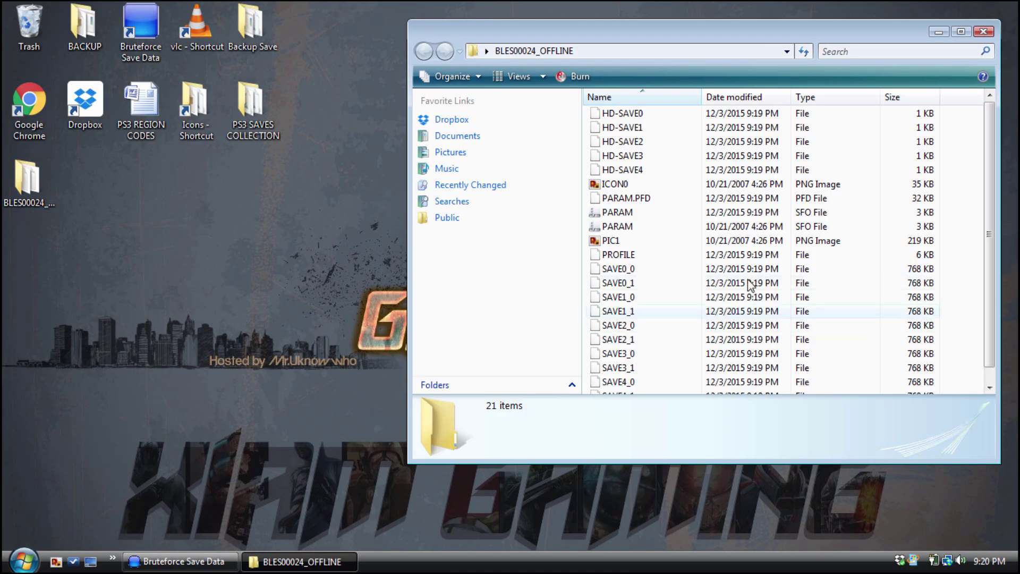
Step: Inspect the account ID in the original PARAM file dated 10/21/2007 with the PARAM.SFO Editor, and close the editor
{"action": "left_click", "coordinate": [630, 230]}
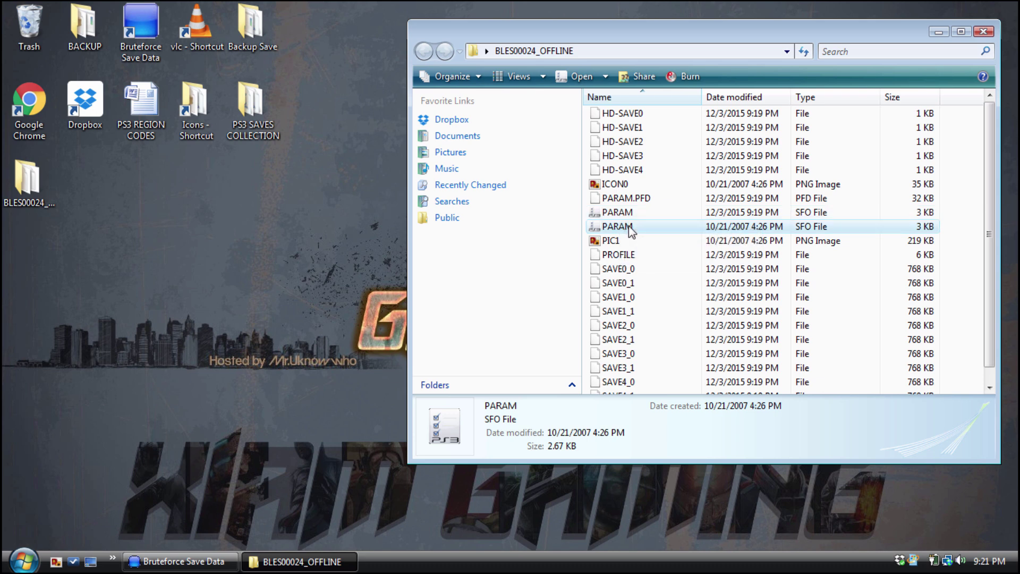
{"action": "double_click", "coordinate": [617, 226]}
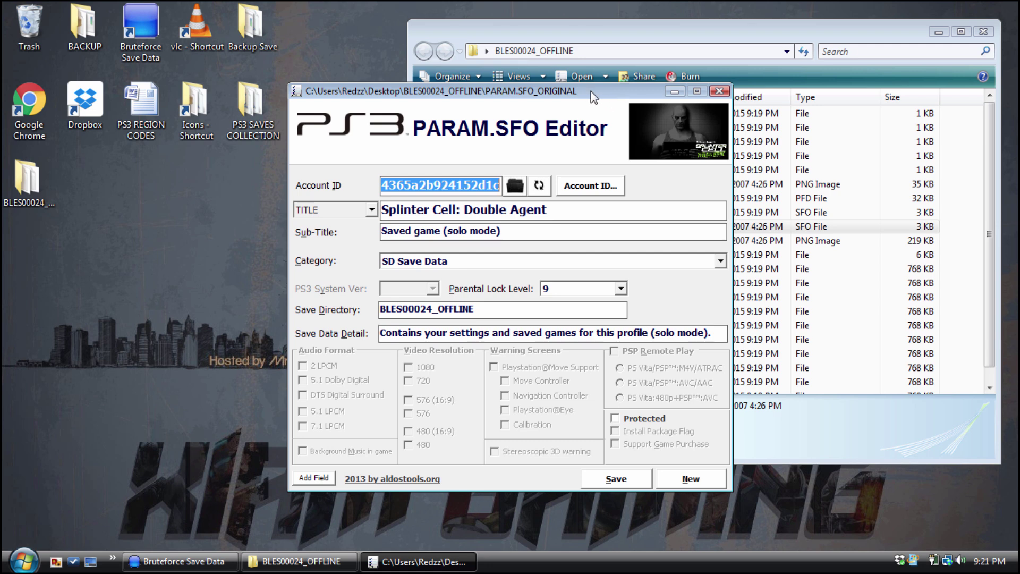
{"action": "left_click", "coordinate": [675, 91]}
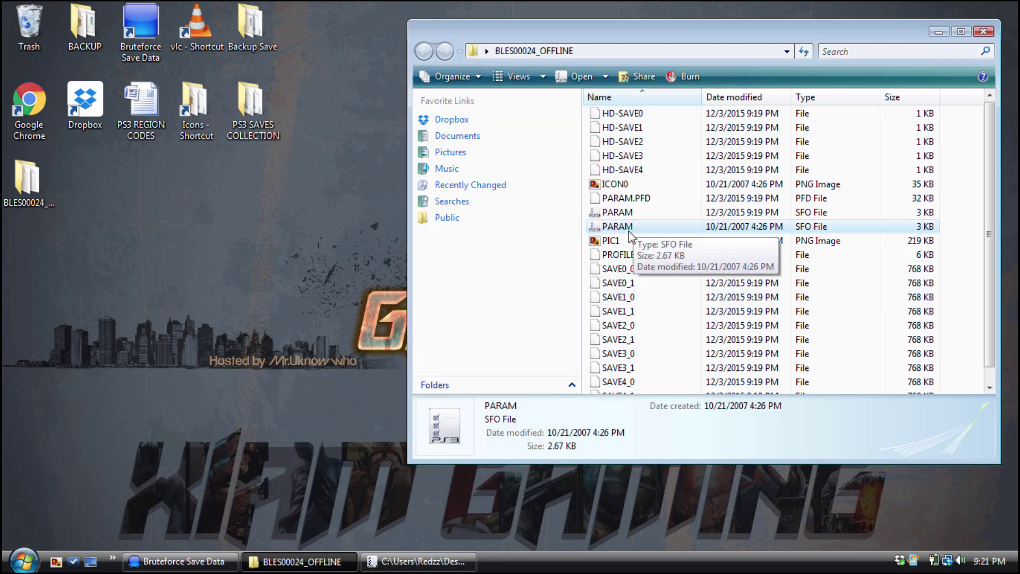
{"action": "left_click", "coordinate": [445, 561]}
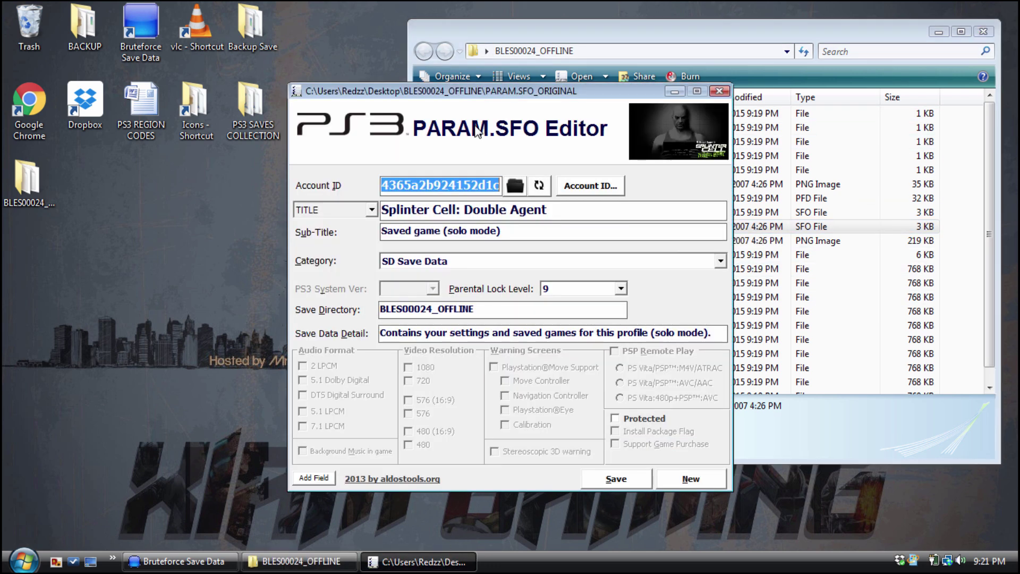
{"action": "left_click", "coordinate": [721, 92]}
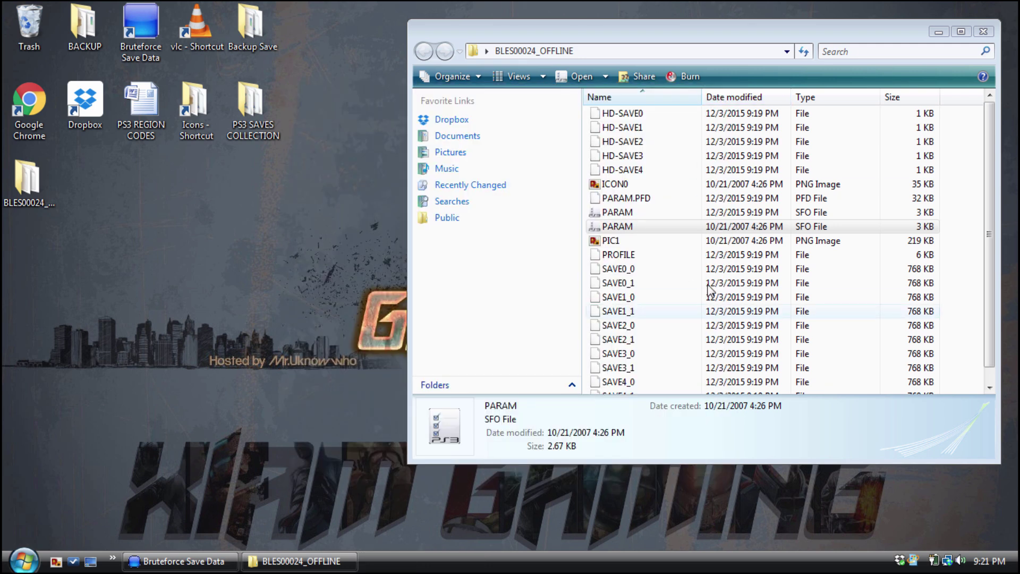
Step: Delete the original PARAM SFO file dated 10/21/2007 from the BLES00024_OFFLINE folder
{"action": "right_click", "coordinate": [630, 225]}
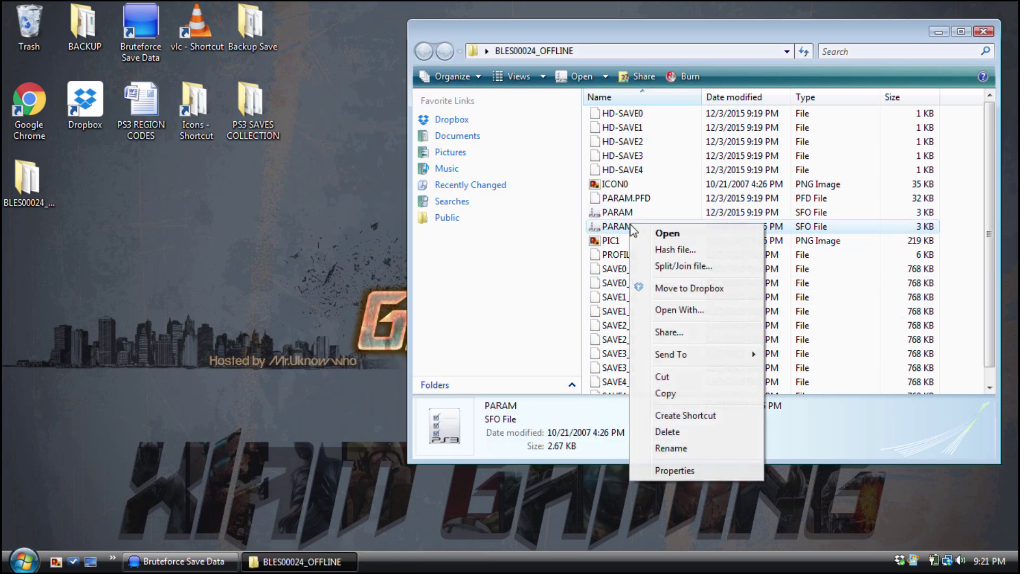
{"action": "left_click", "coordinate": [659, 431]}
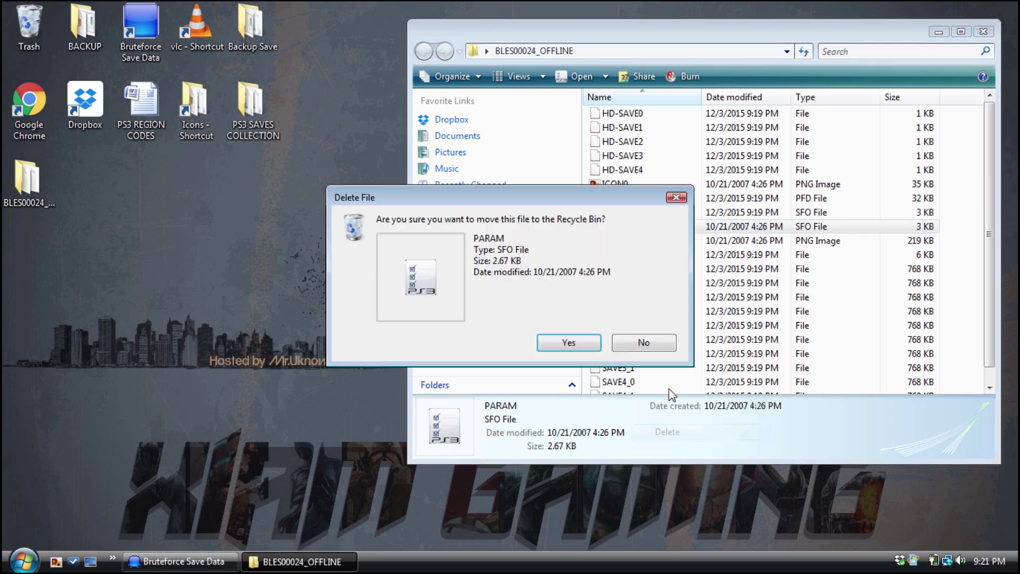
{"action": "left_click", "coordinate": [585, 340]}
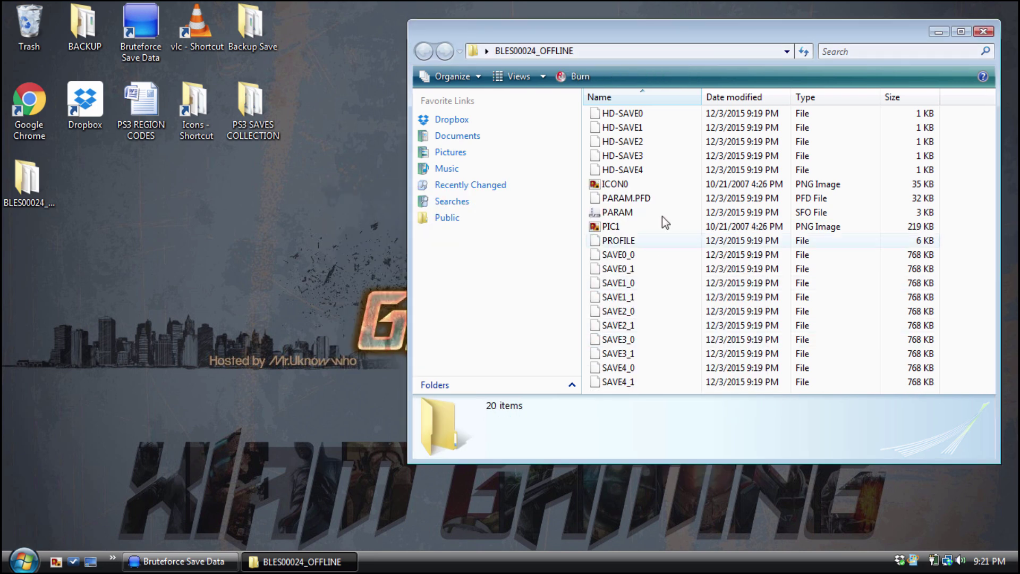
Step: Check the account ID in the remaining PARAM SFO file, and close the editor and the folder
{"action": "double_click", "coordinate": [611, 216]}
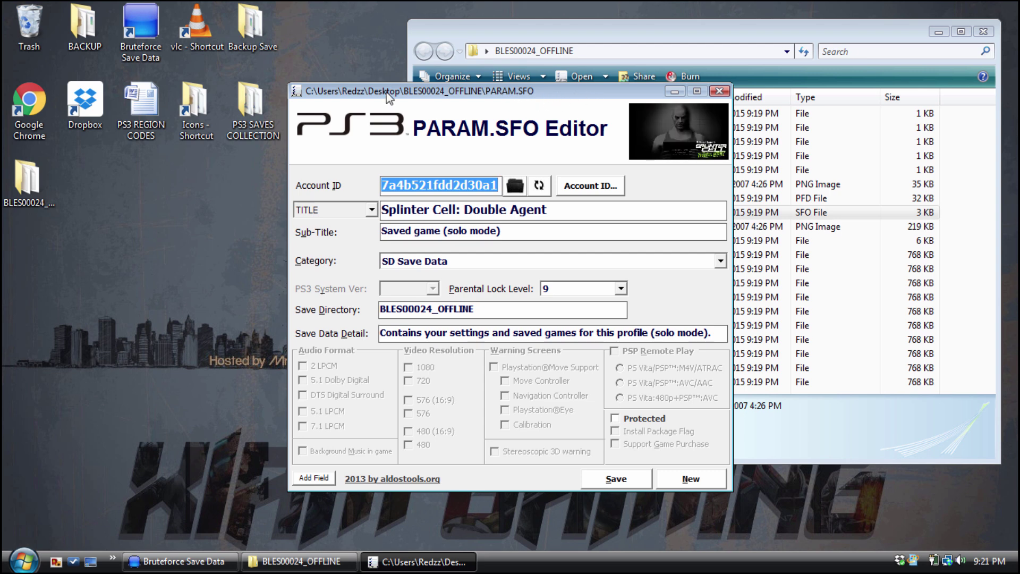
{"action": "left_click", "coordinate": [720, 91]}
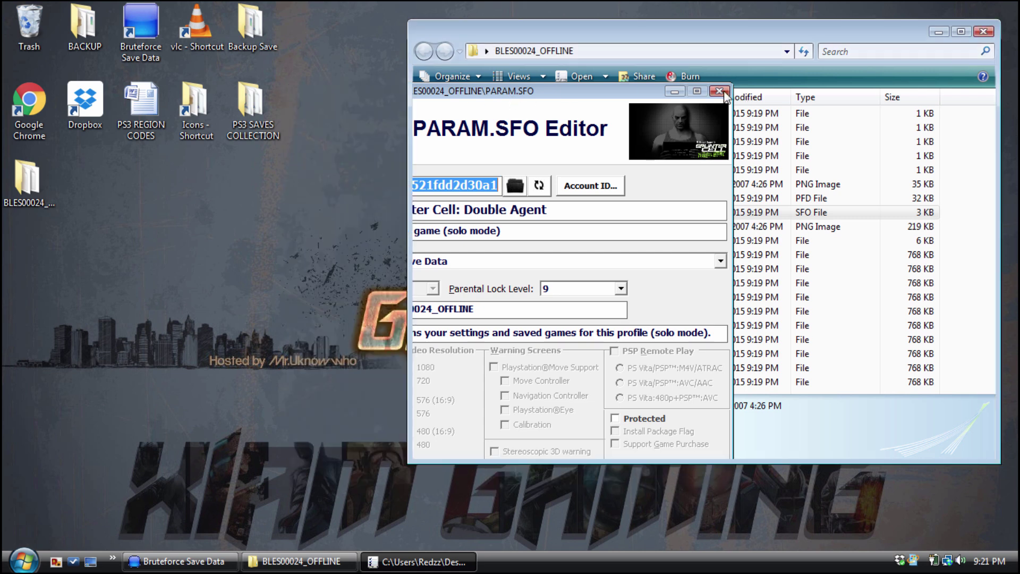
{"action": "left_click", "coordinate": [984, 32]}
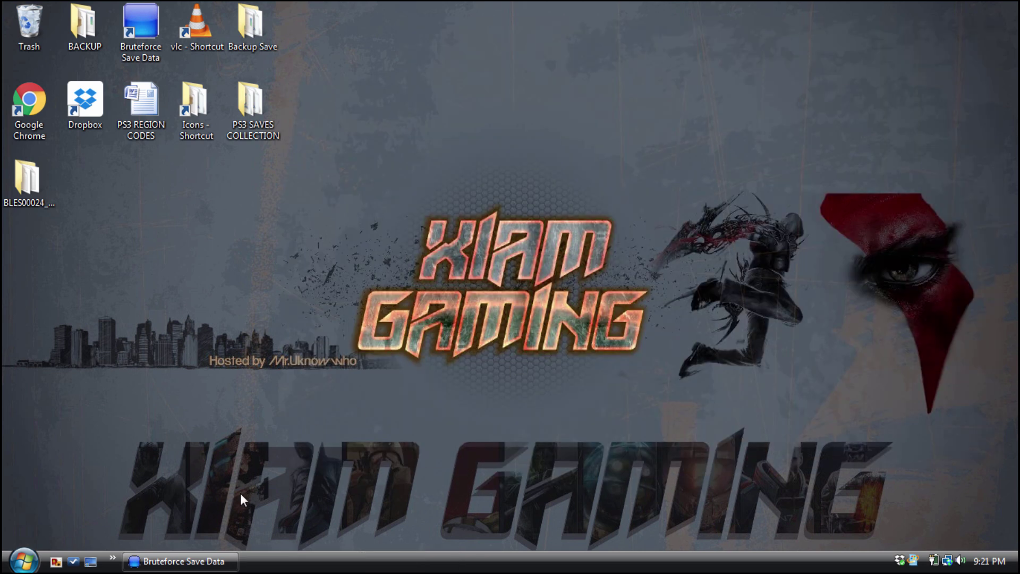
Step: Switch back to Bruteforce Save Data, refresh the save list, and verify the PFD of the BLES00024_OFFLINE save again
{"action": "left_click", "coordinate": [198, 562]}
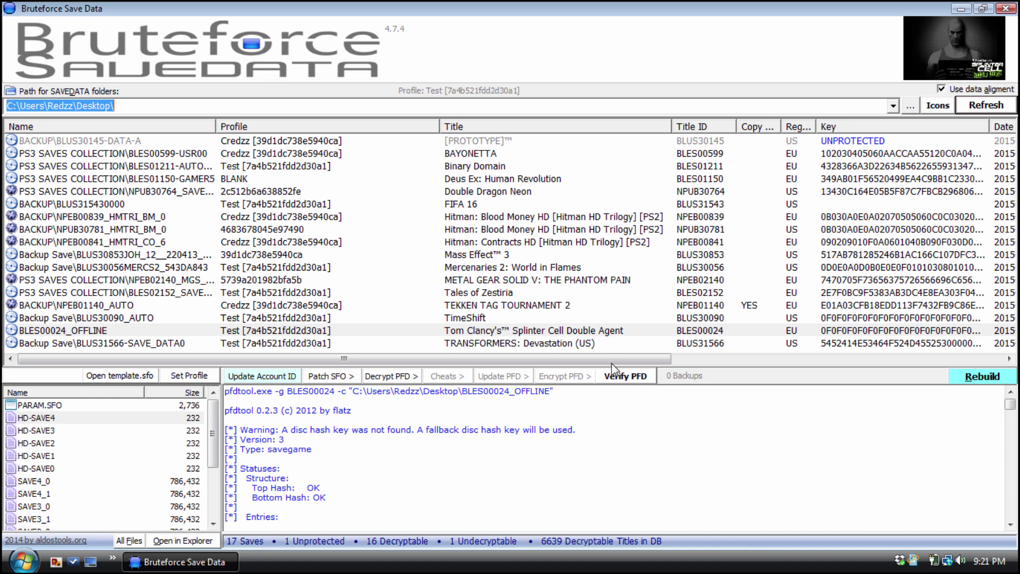
{"action": "left_click", "coordinate": [977, 105]}
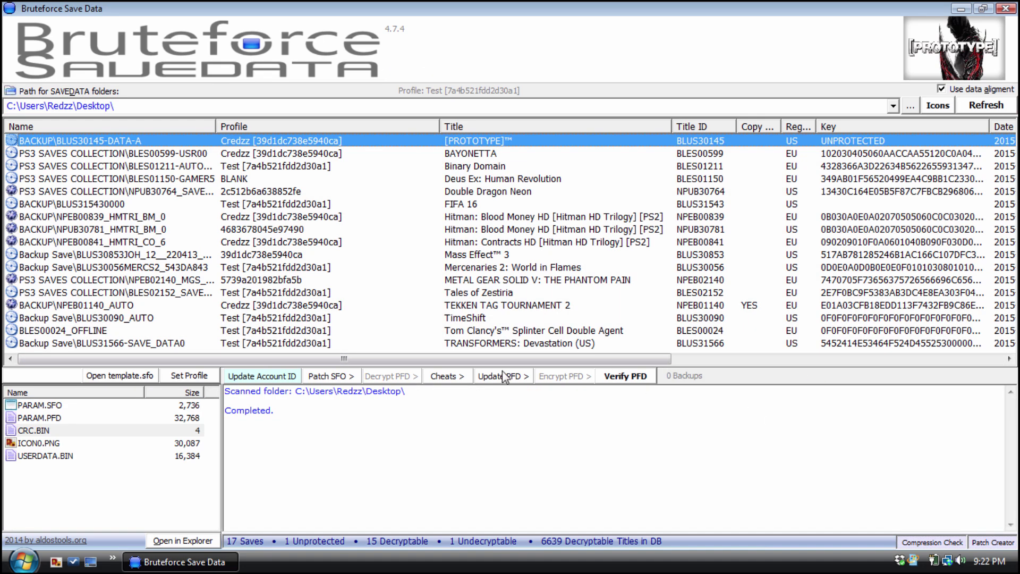
{"action": "left_click", "coordinate": [471, 331]}
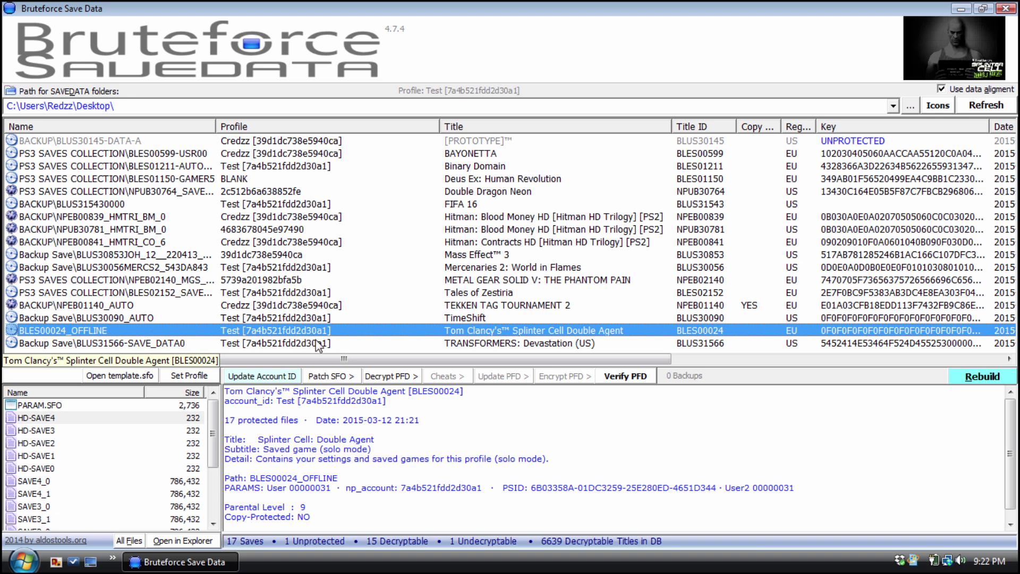
{"action": "left_click", "coordinate": [625, 377]}
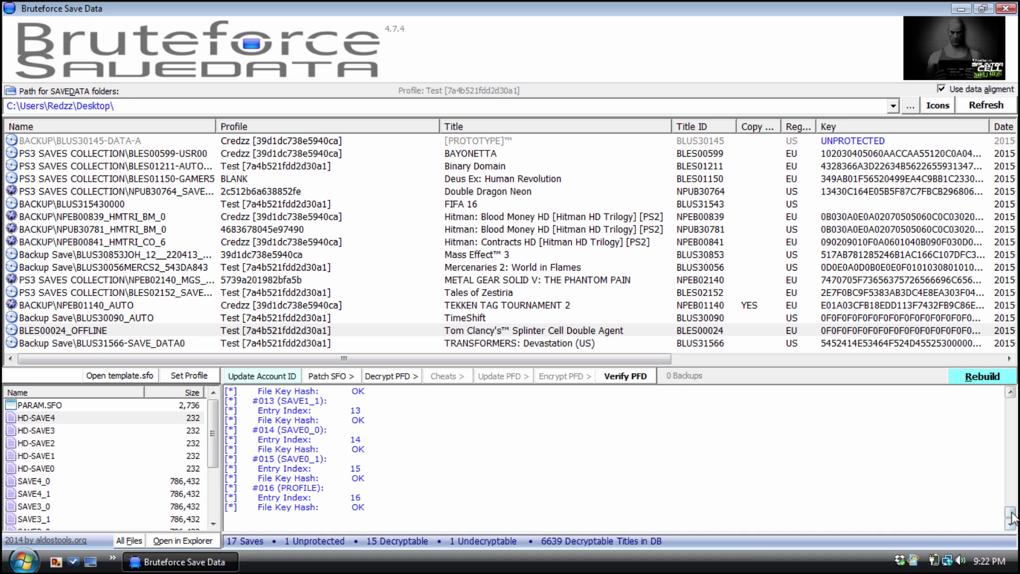
{"action": "mouse_move", "coordinate": [1010, 512]}
{"action": "left_mouse_down"}
{"action": "mouse_move", "coordinate": [1008, 415]}
{"action": "mouse_move", "coordinate": [997, 402]}
{"action": "left_mouse_up"}
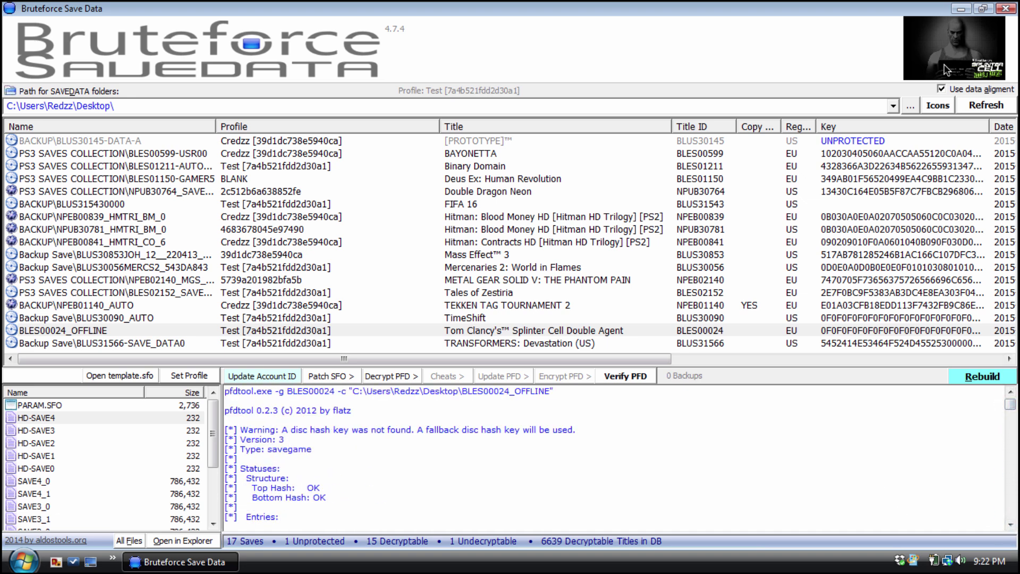
Step: Minimize Bruteforce Save Data, review the files in the BLES00024_OFFLINE desktop folder, and close it
{"action": "left_click", "coordinate": [961, 9]}
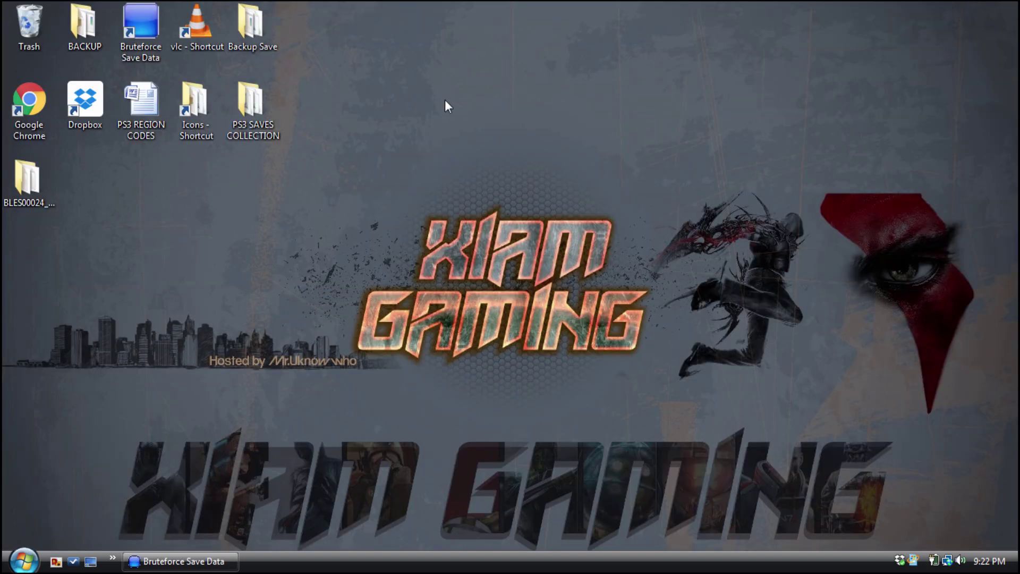
{"action": "double_click", "coordinate": [31, 195]}
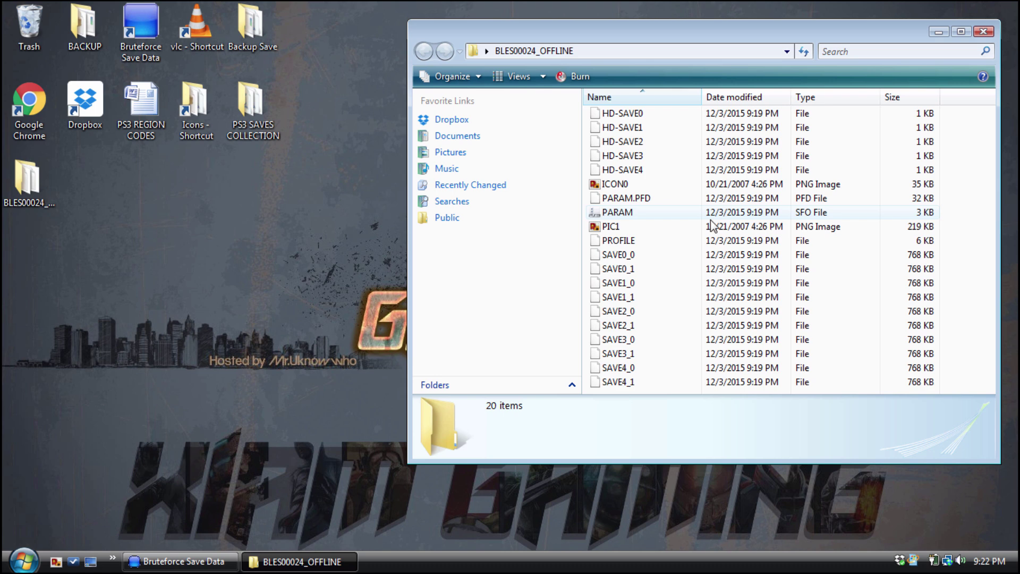
{"action": "left_click", "coordinate": [984, 32]}
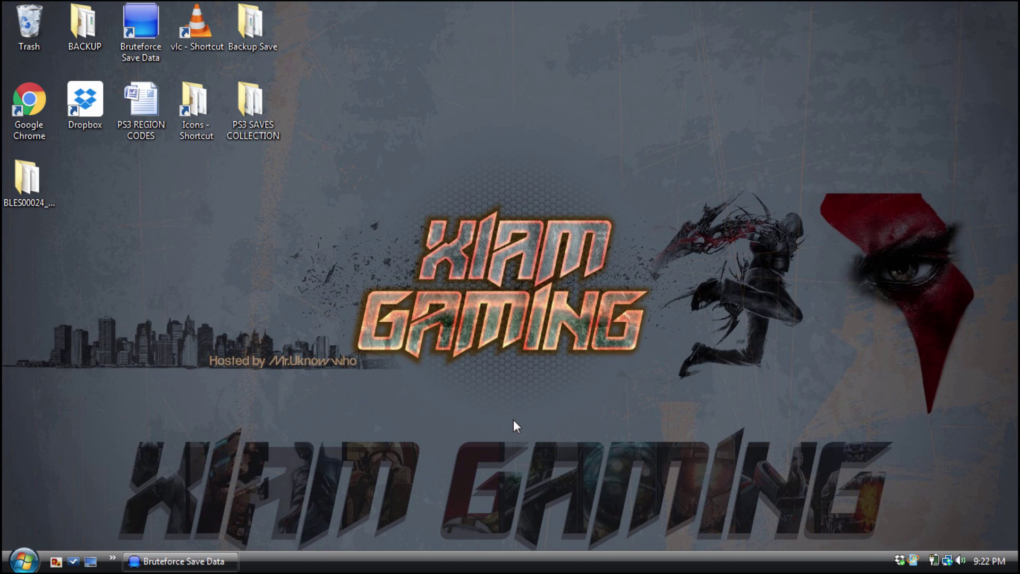
Step: Restore Bruteforce Save Data and select the FIFA 16 save BLUS315430000
{"action": "left_click", "coordinate": [204, 563]}
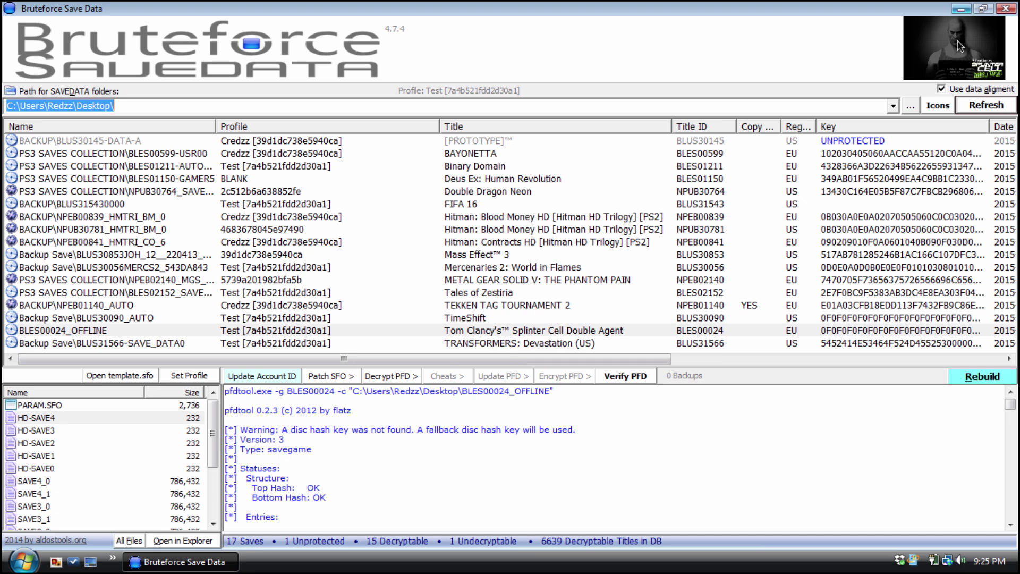
{"action": "left_click", "coordinate": [469, 204]}
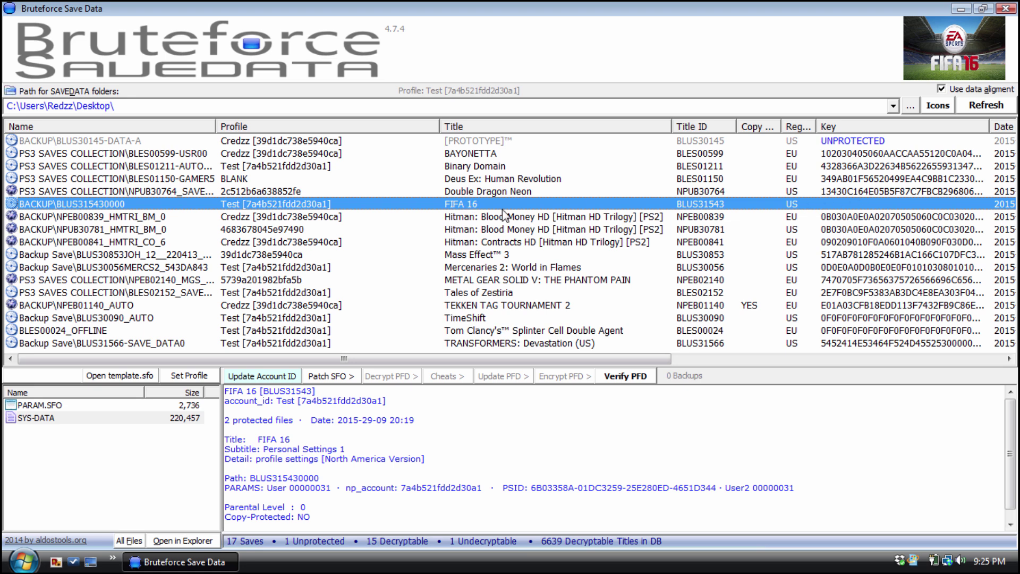
Step: Bruteforce the secure file ID of the FIFA 16 save BLUS315430000 and dismiss the result message
{"action": "right_click", "coordinate": [474, 206]}
{"action": "left_click", "coordinate": [519, 213]}
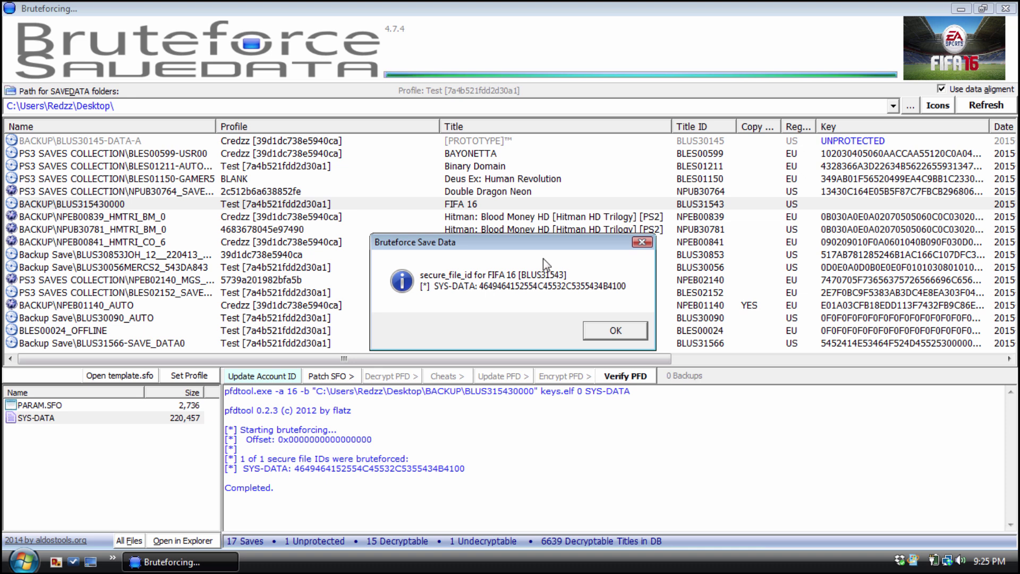
{"action": "left_click", "coordinate": [602, 332]}
{"action": "left_click", "coordinate": [603, 332]}
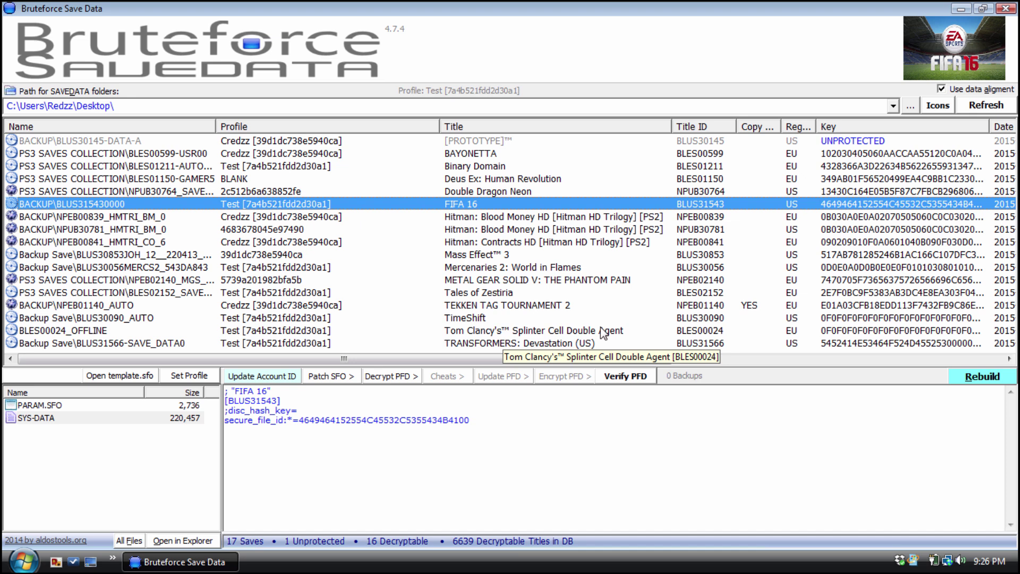
Step: Open the games.conf key file from the save list's settings and enlarge its window for reading
{"action": "right_click", "coordinate": [462, 203]}
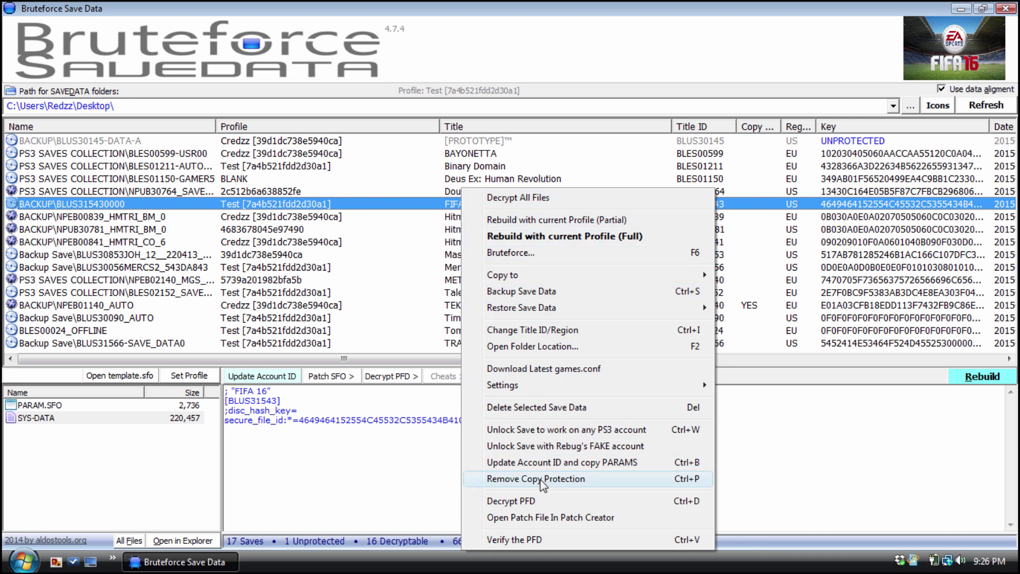
{"action": "mouse_move", "coordinate": [547, 384]}
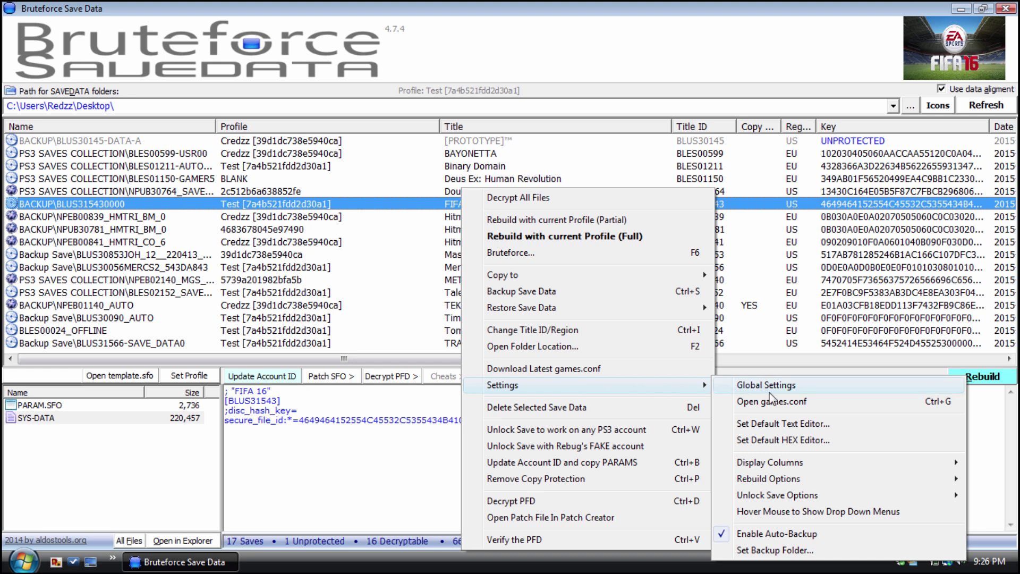
{"action": "left_click", "coordinate": [735, 408]}
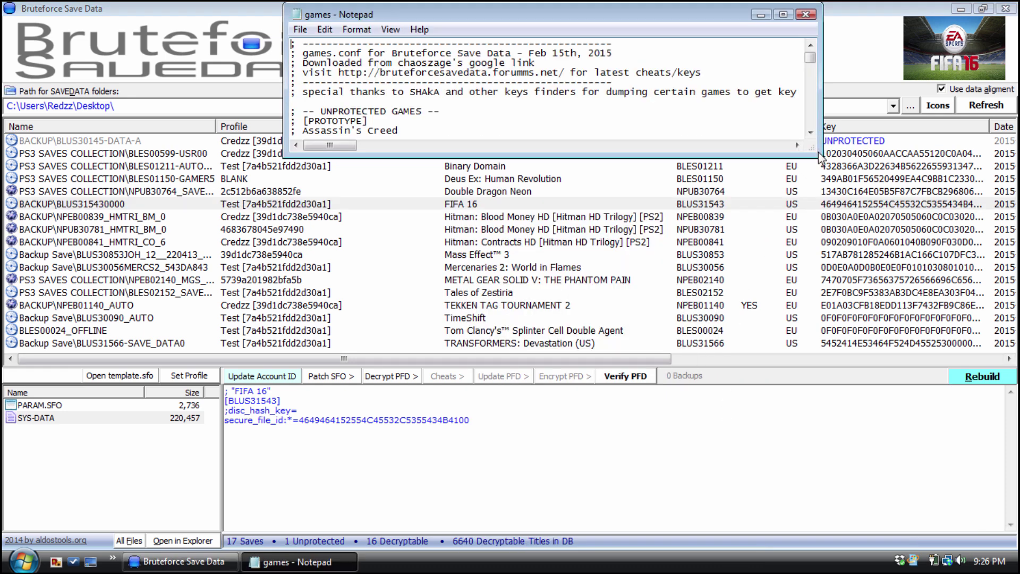
{"action": "left_click_drag", "start_coordinate": [819, 157], "coordinate": [883, 493]}
Step: Look up the FIFA 16 entry at the end of games.conf, and close the file and minimize Bruteforce Save Data
{"action": "scroll", "coordinate": [693, 428], "scroll_direction": "down", "scroll_amount": 20}
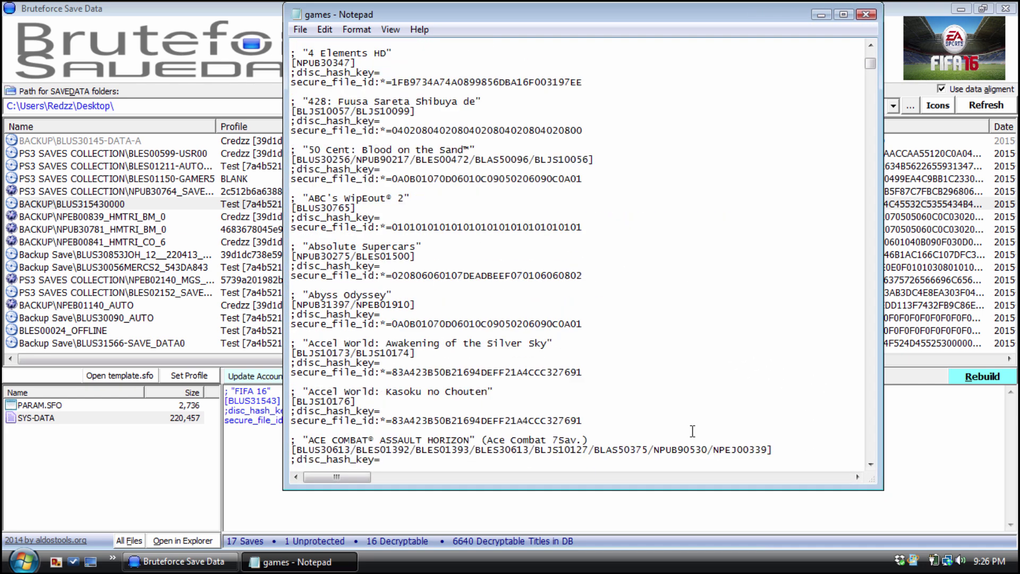
{"action": "scroll", "coordinate": [693, 430], "scroll_direction": "down", "scroll_amount": 15}
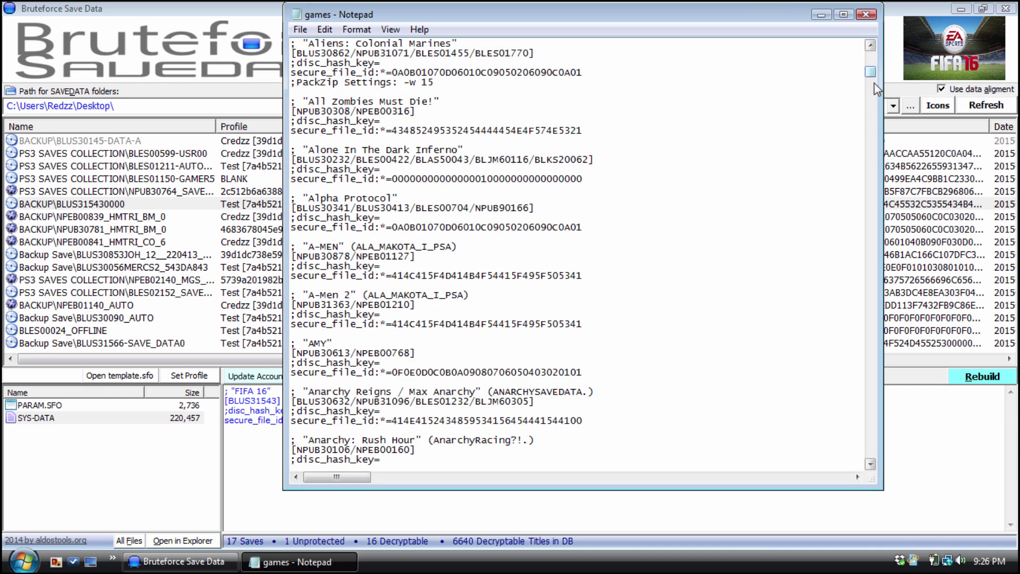
{"action": "left_click_drag", "start_coordinate": [871, 73], "coordinate": [872, 441]}
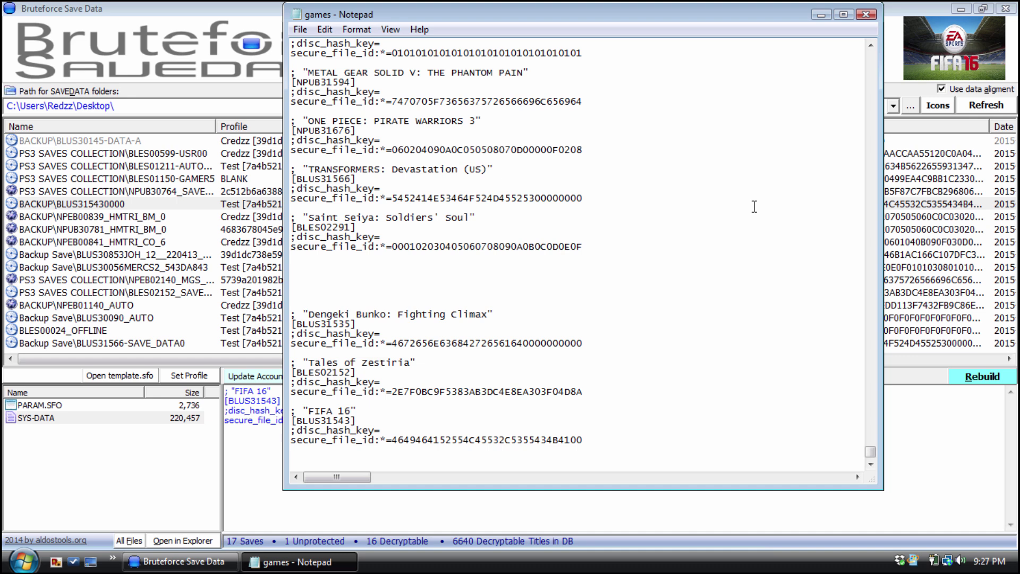
{"action": "left_click", "coordinate": [868, 14]}
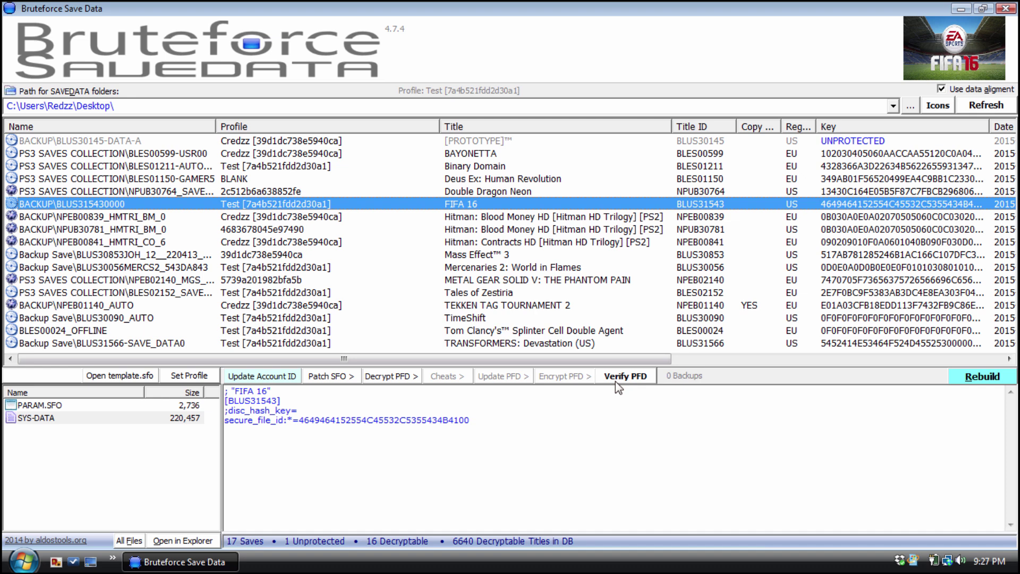
{"action": "left_click", "coordinate": [962, 9]}
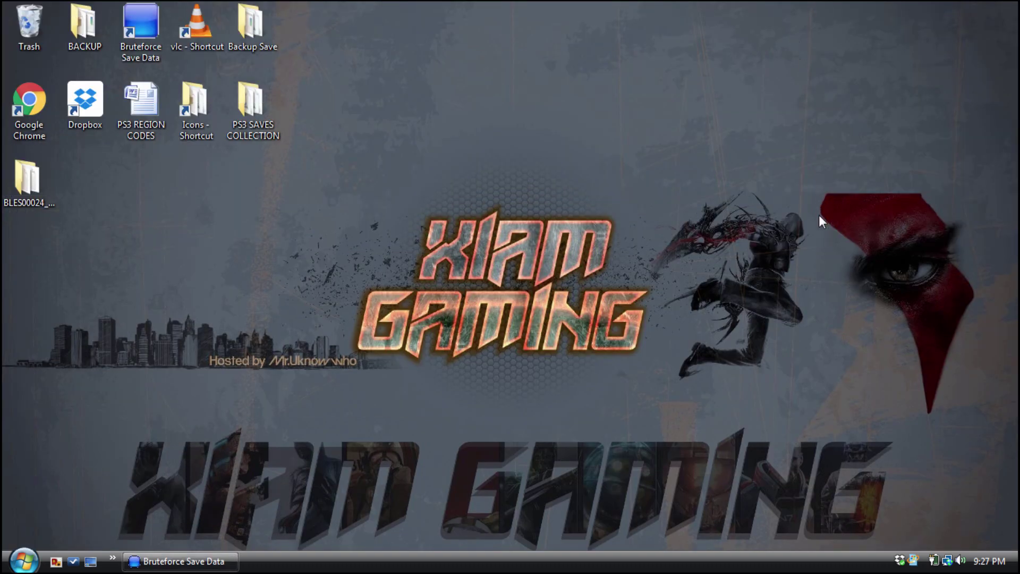